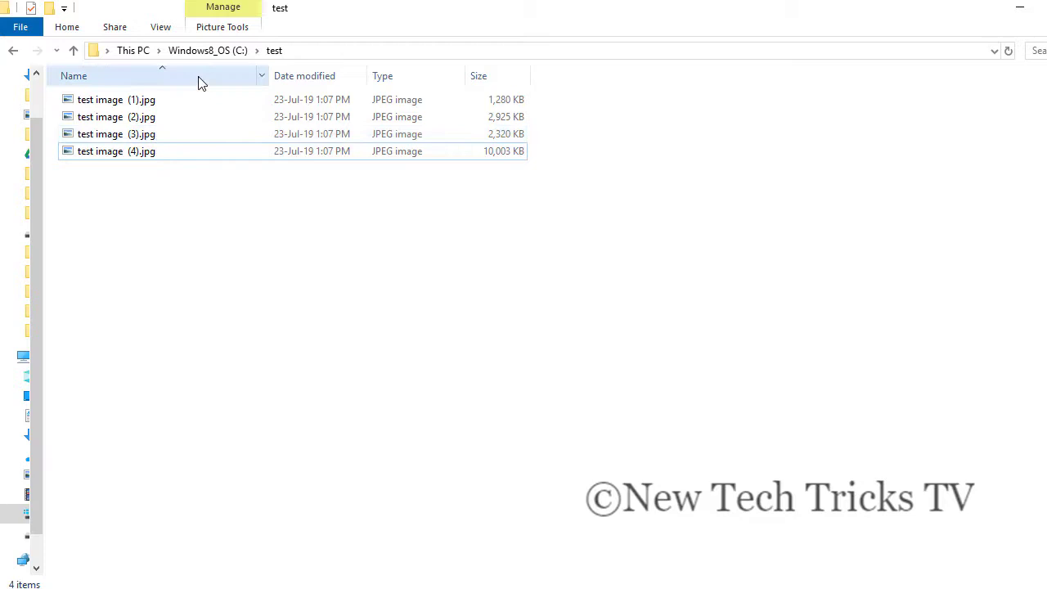
View the JPEG pictures in the C:\test folder one after another, starting with test image (1).jpg.
double_click(193, 100)
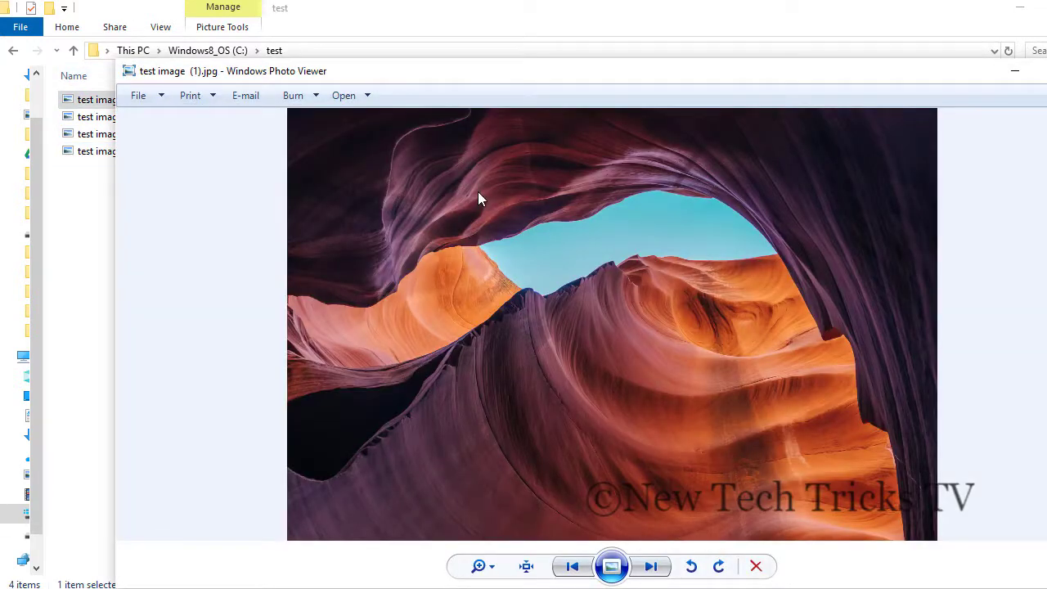
key(Right)
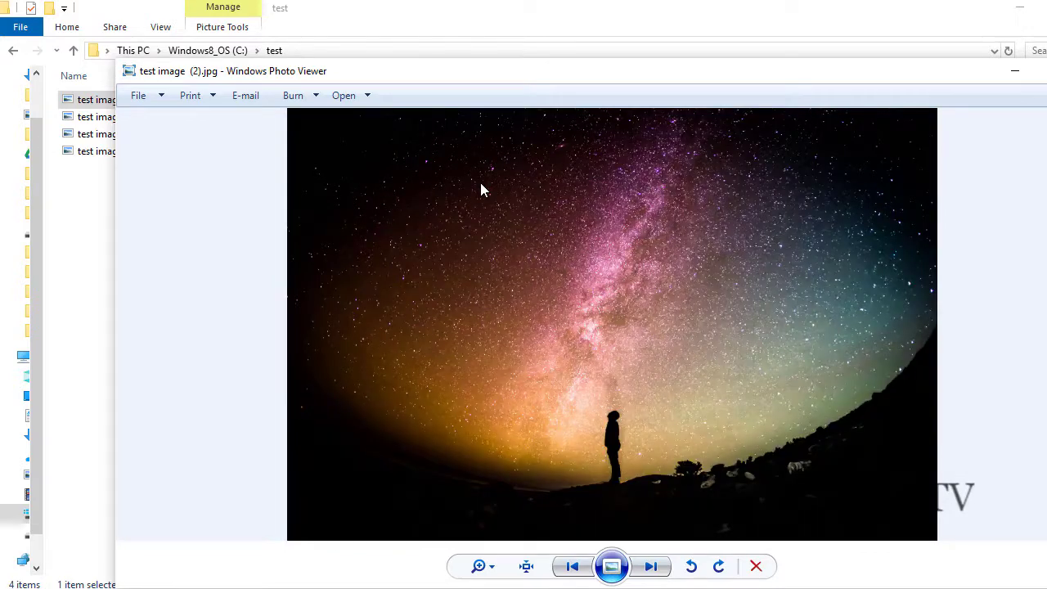
key(Right)
key(Right)
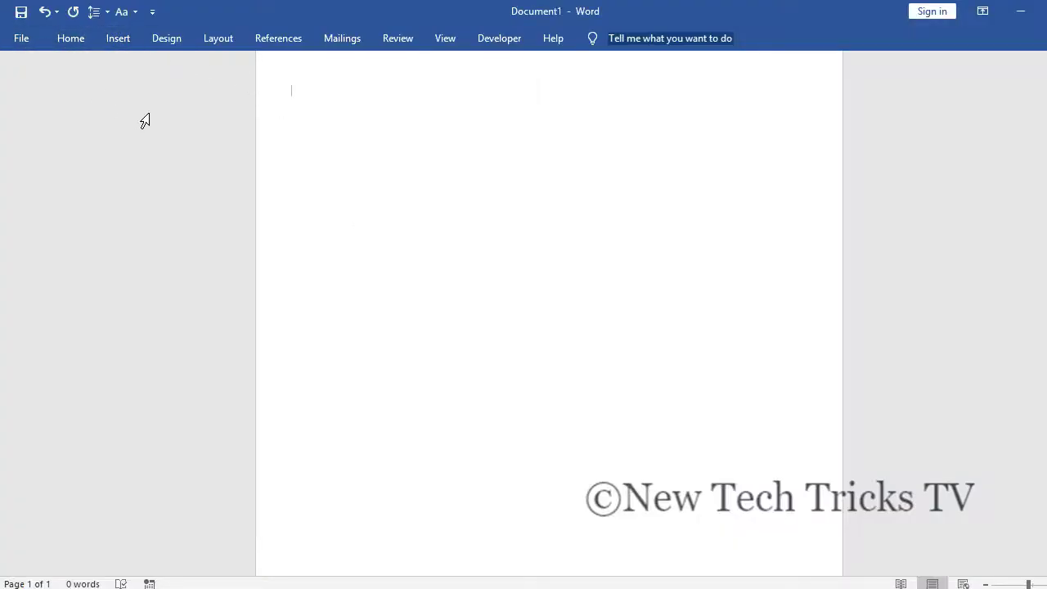
Switch to Word and enable the Developer tab in the ribbon customization options.
click(24, 38)
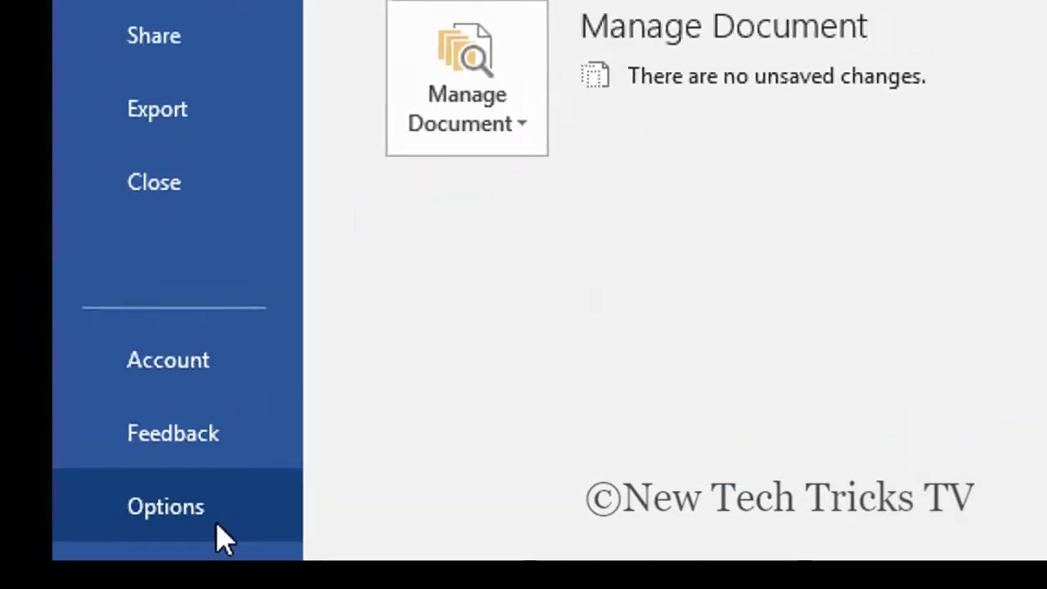
click(274, 522)
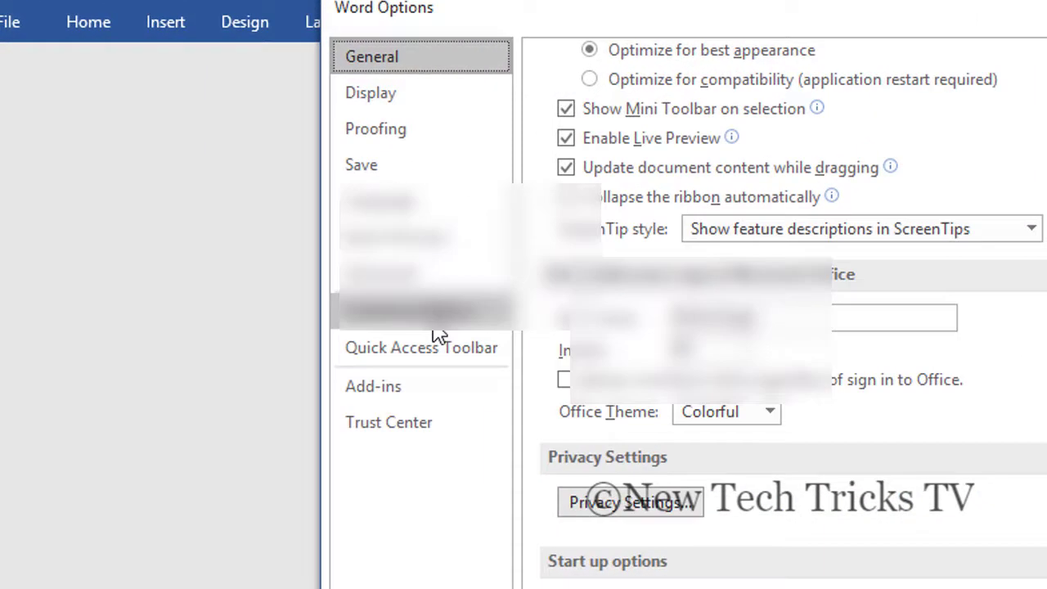
click(282, 217)
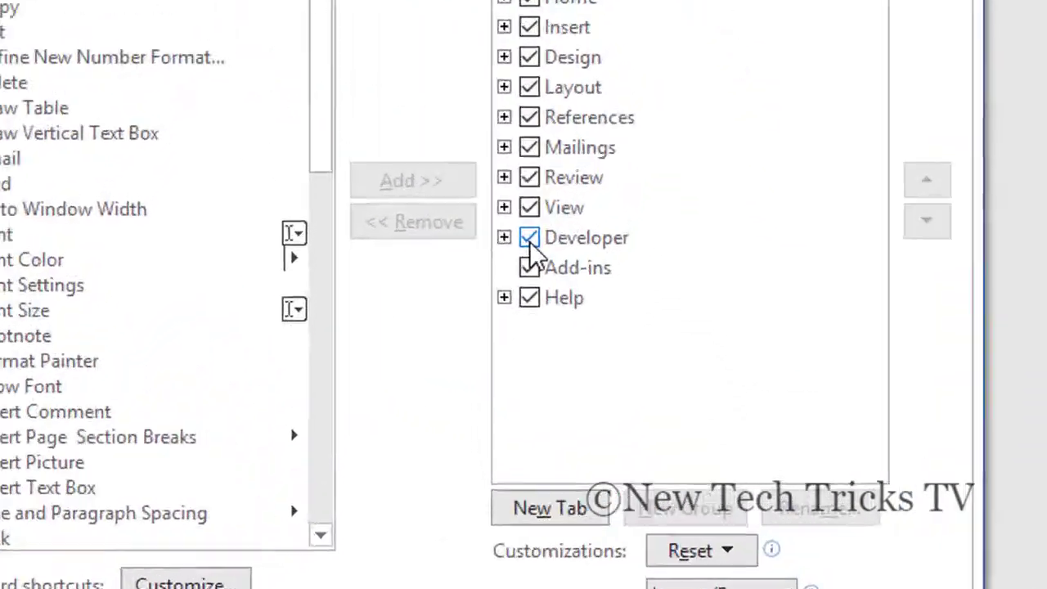
click(861, 433)
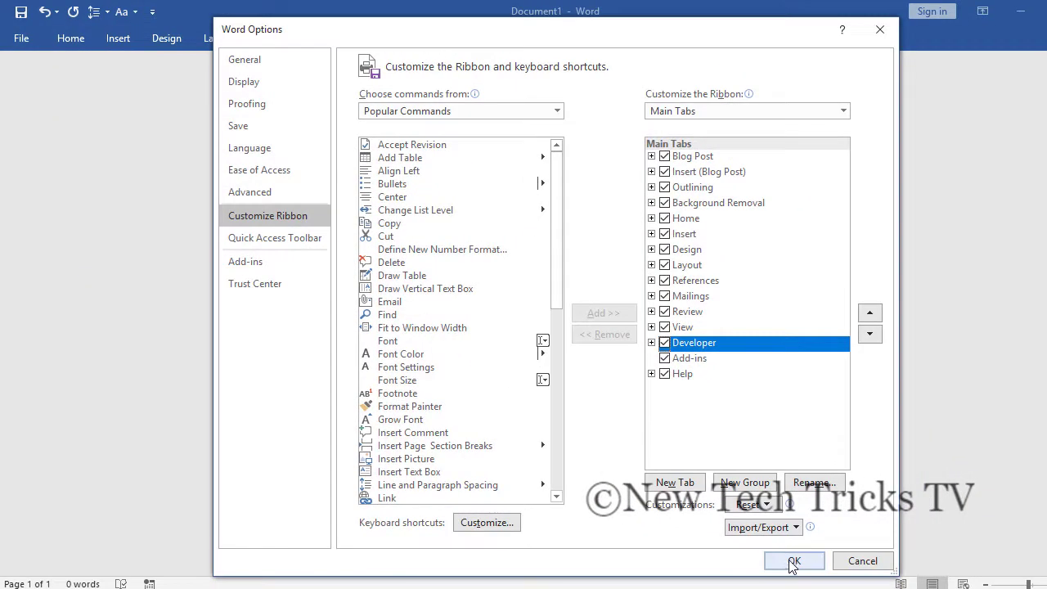
click(793, 561)
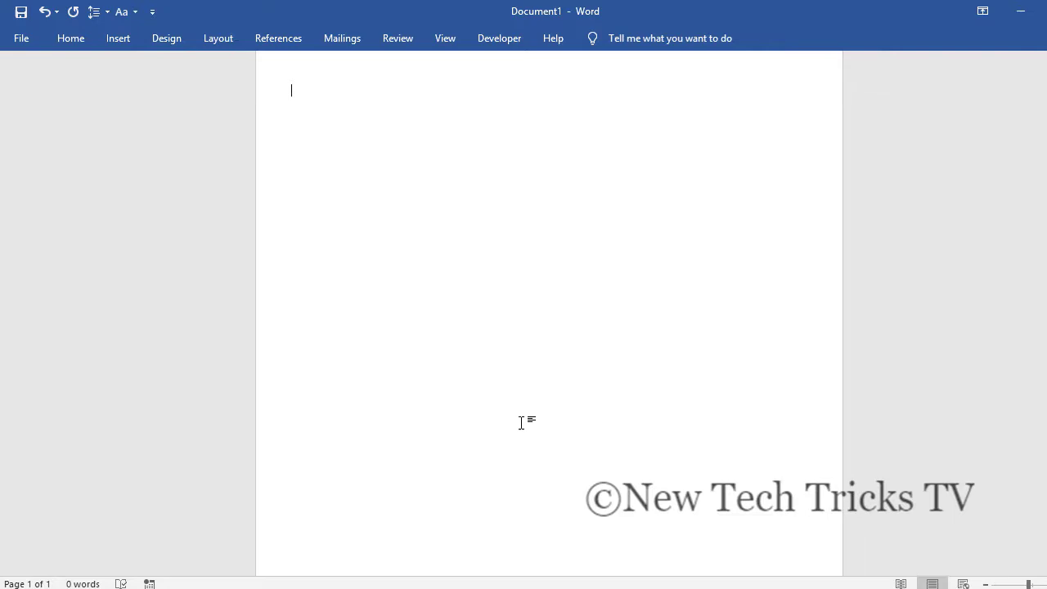
Open the Visual Basic editor for the blank document and insert a new module.
click(493, 45)
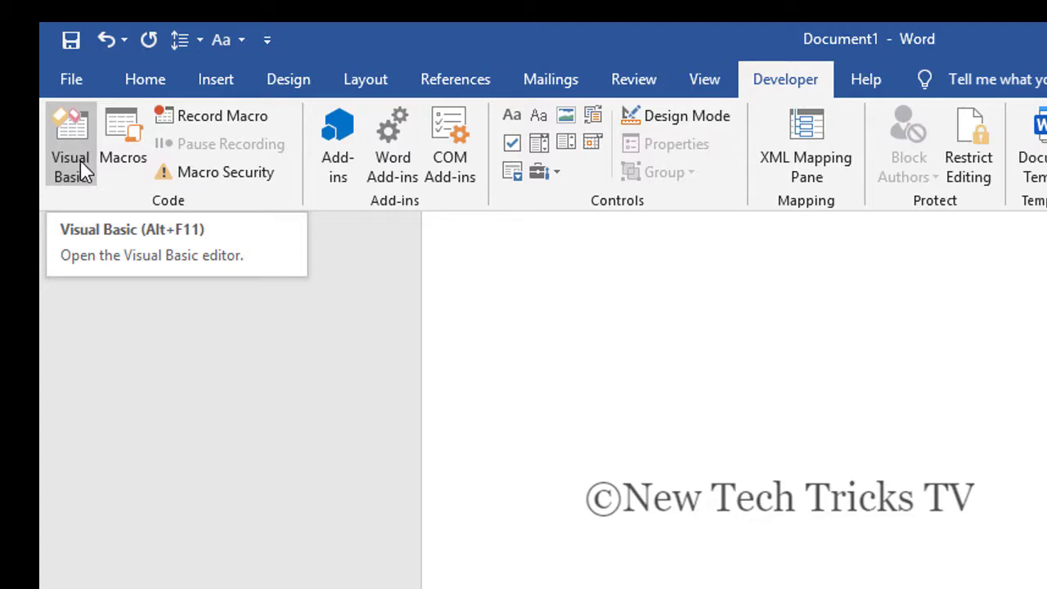
click(80, 160)
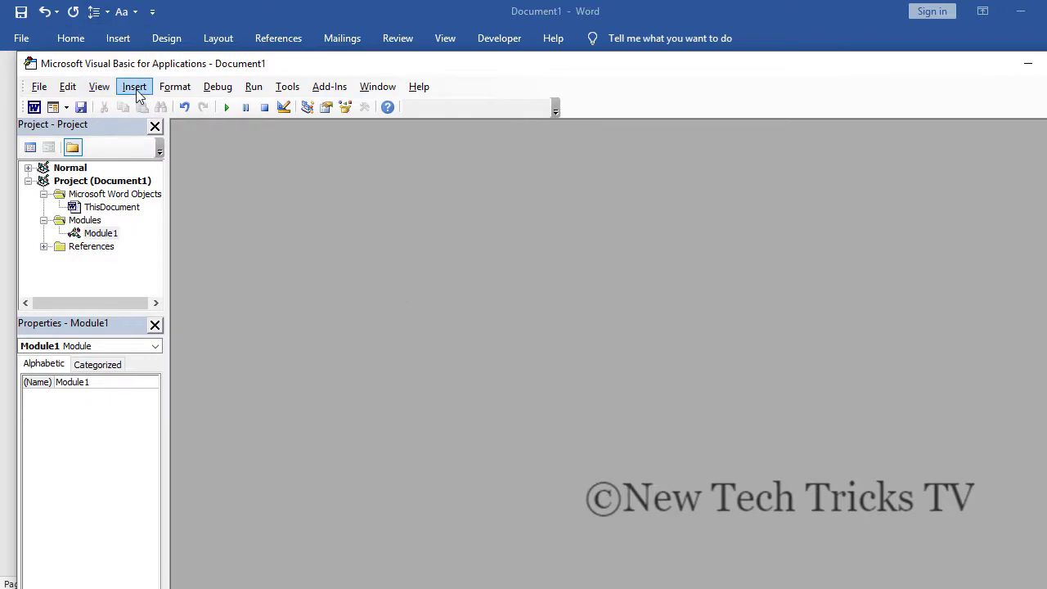
click(134, 87)
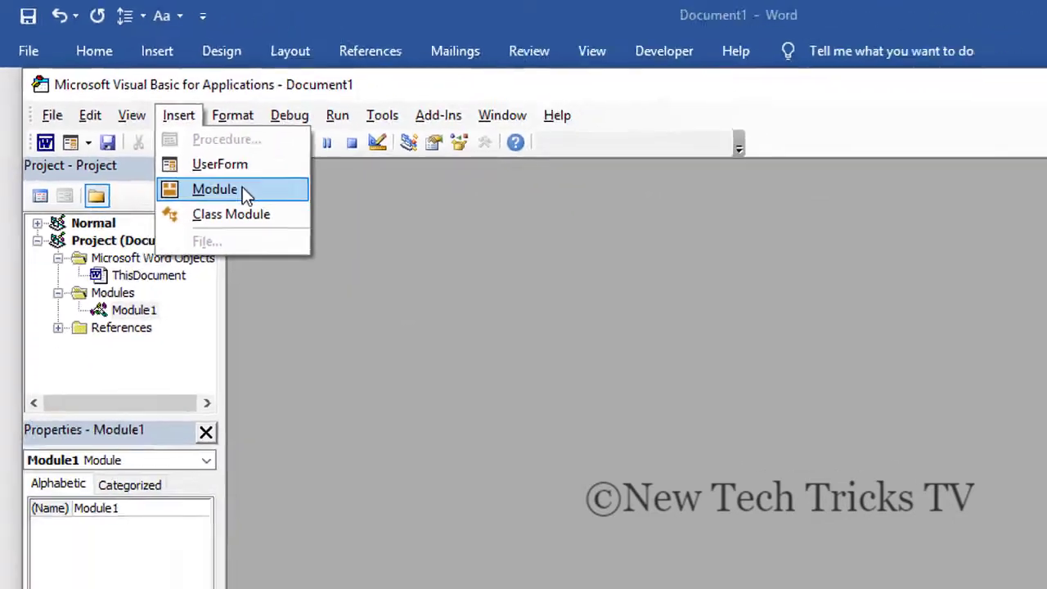
click(399, 319)
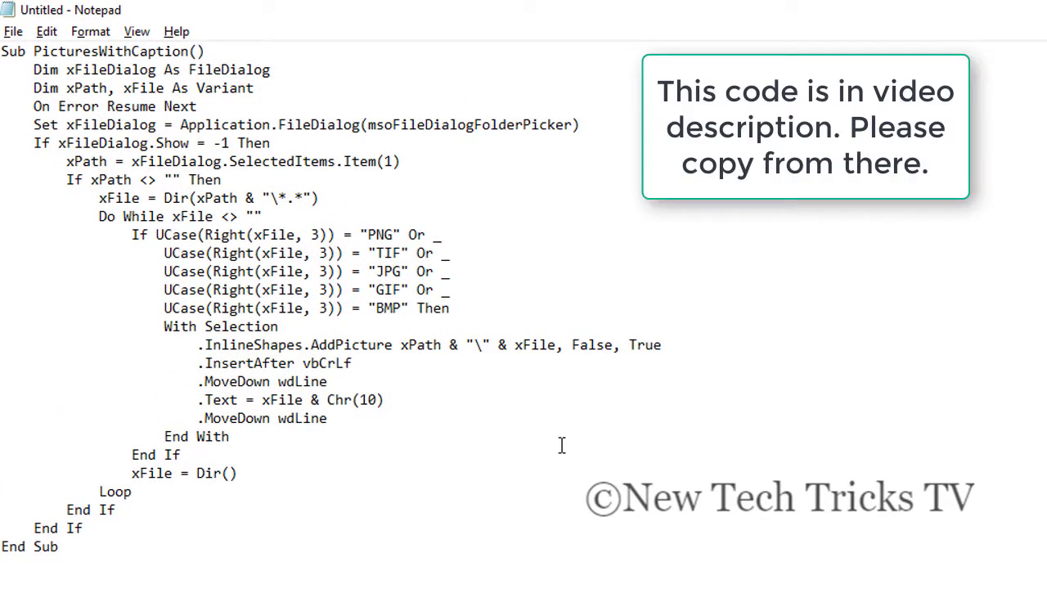
Copy the complete PicturesWithCaption macro from Notepad and paste it into the new module's code window in the Visual Basic editor.
key(ctrl+a)
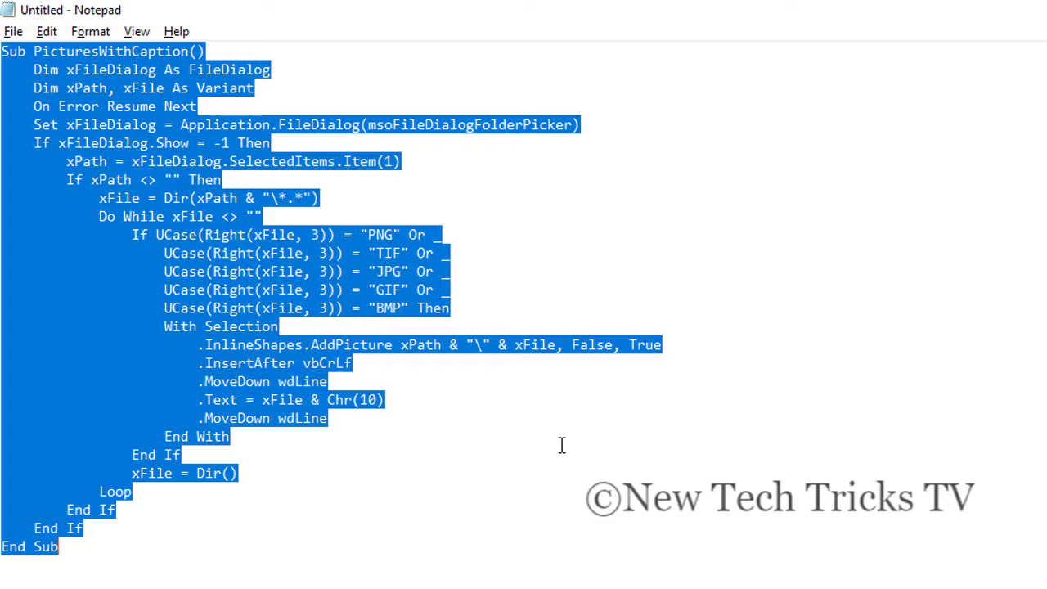
key(alt+Tab)
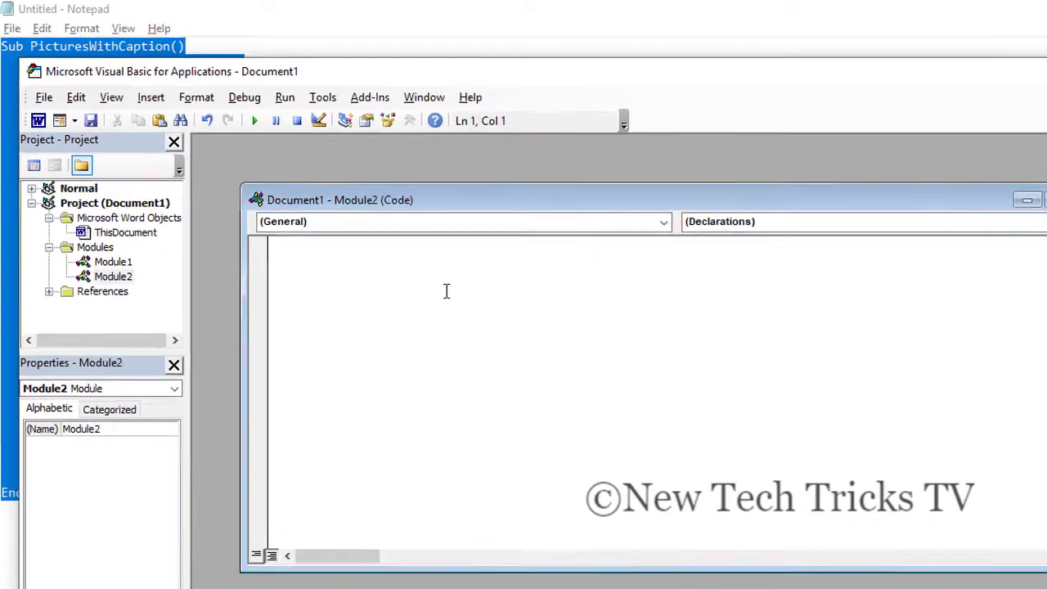
right_click(446, 292)
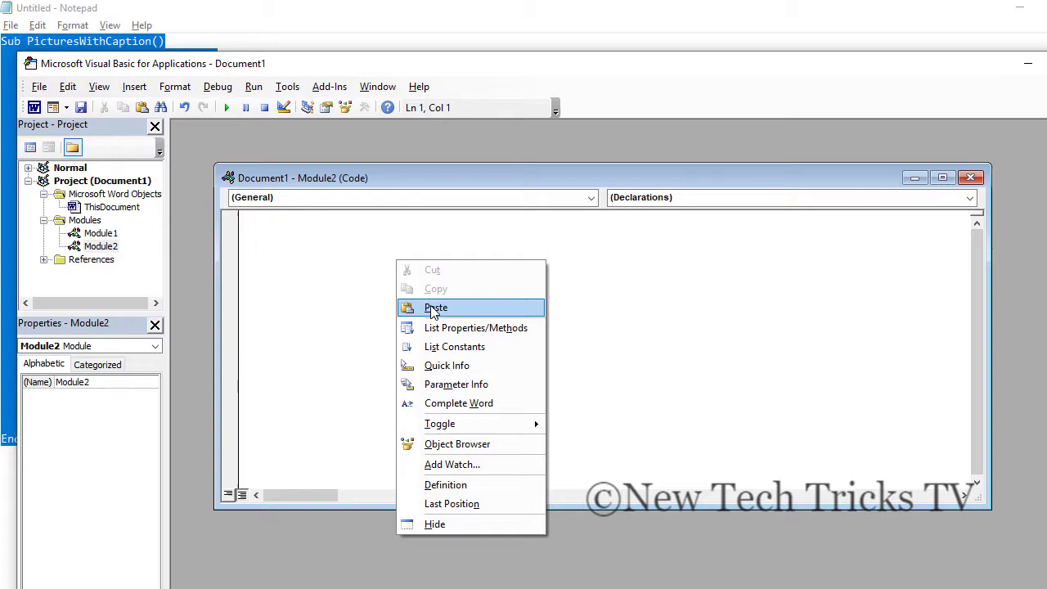
click(433, 308)
scroll(435, 311, up, 3)
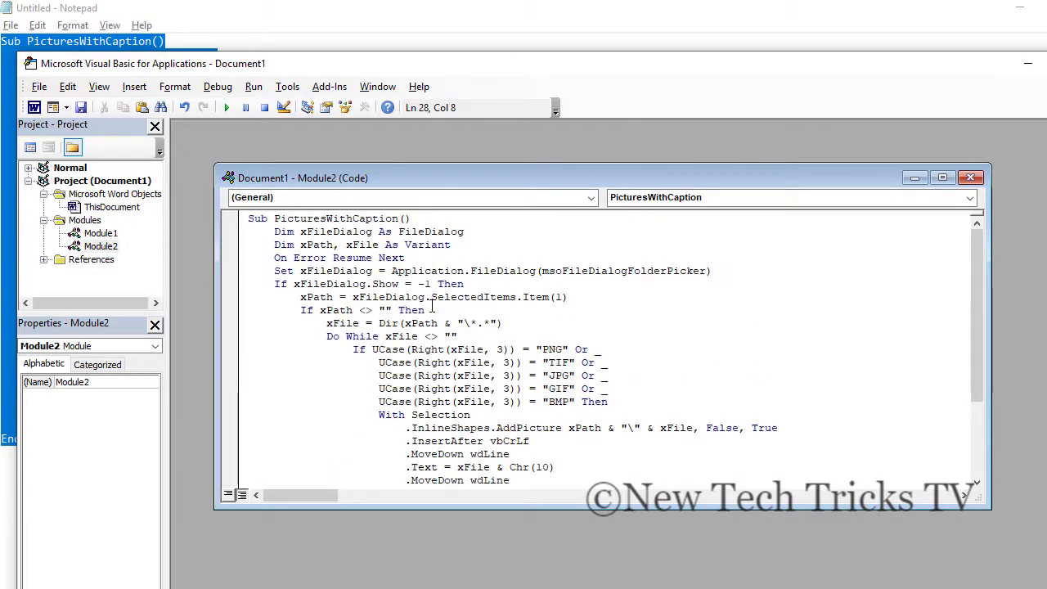
scroll(437, 311, down, 3)
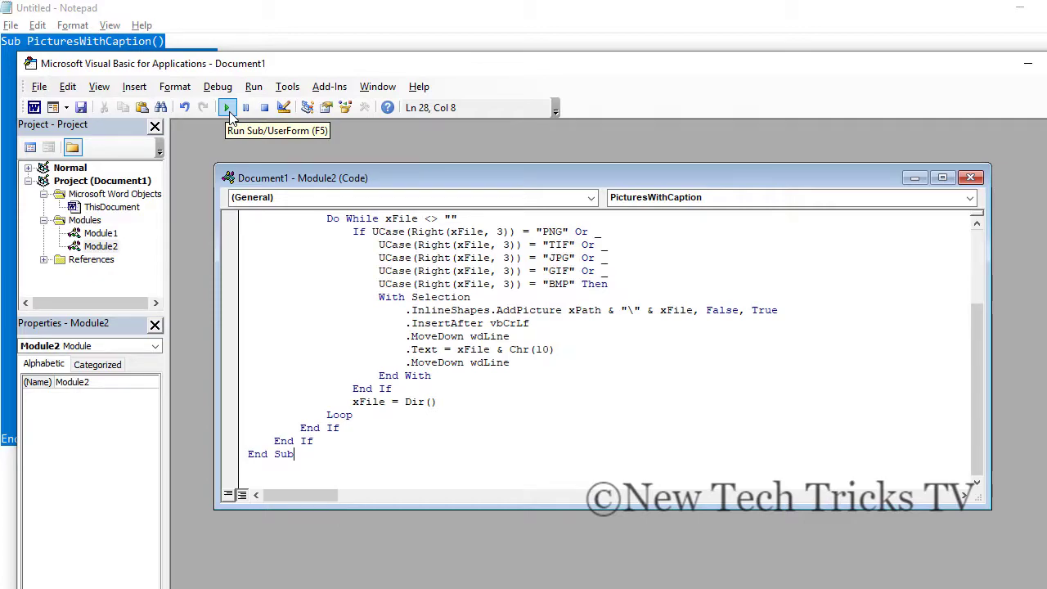
Run the PicturesWithCaption macro on the C:\test folder and return to the Word document.
click(229, 117)
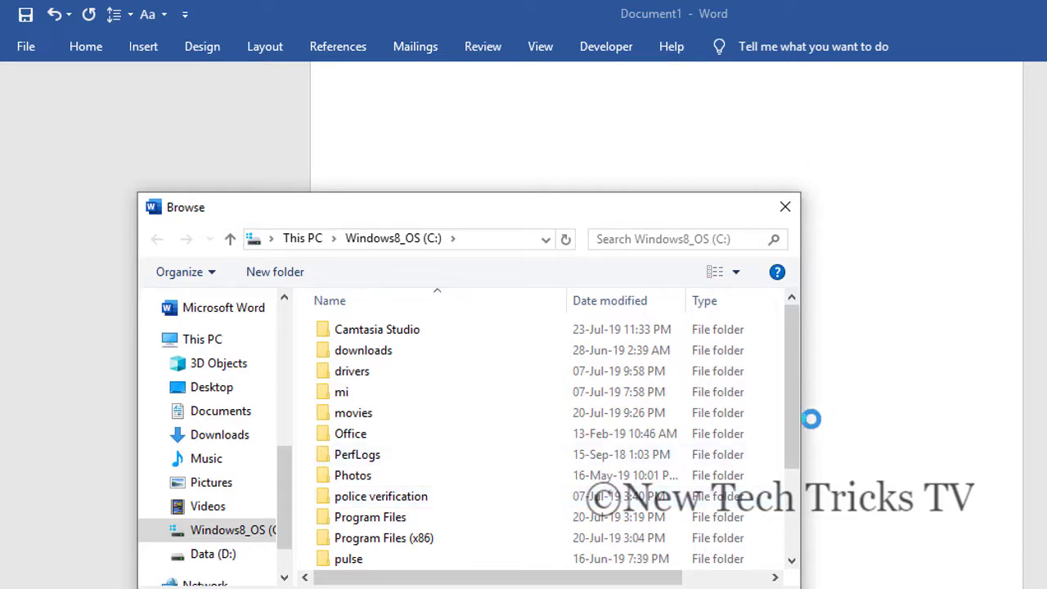
scroll(561, 446, down, 2)
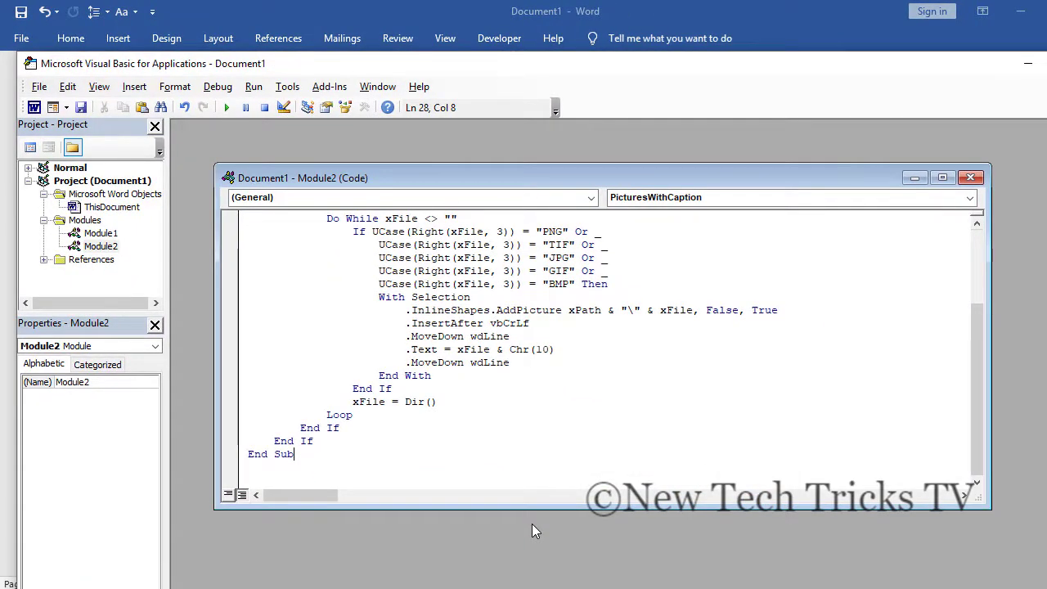
key(alt+Tab)
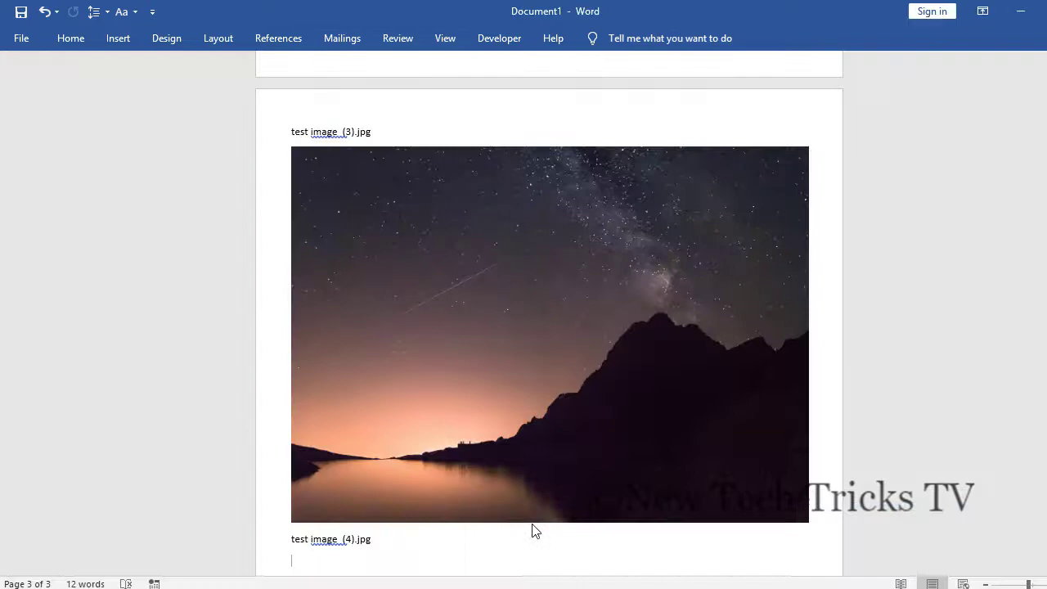
Look through all pages of the Word document to check the inserted pictures and their file name captions.
scroll(532, 521, up, 15)
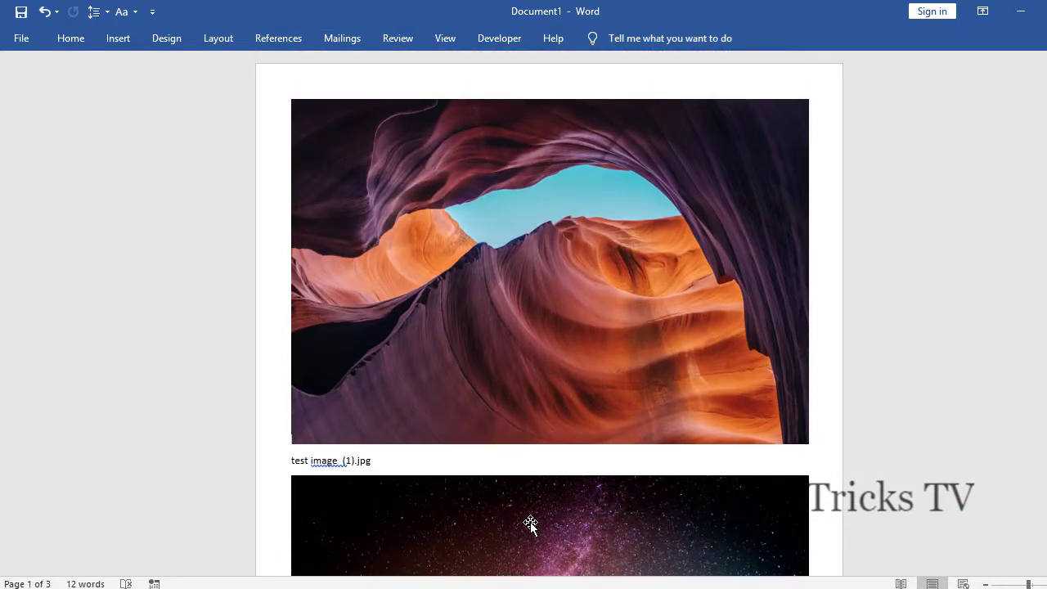
scroll(523, 490, down, 2)
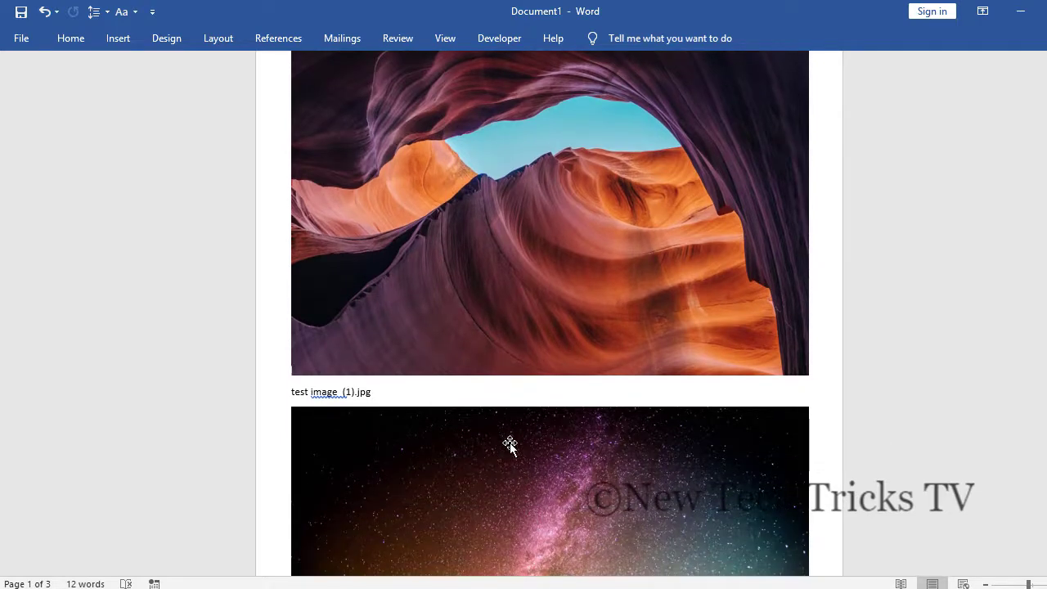
scroll(509, 442, up, 2)
scroll(531, 368, down, 4)
scroll(457, 246, up, 4)
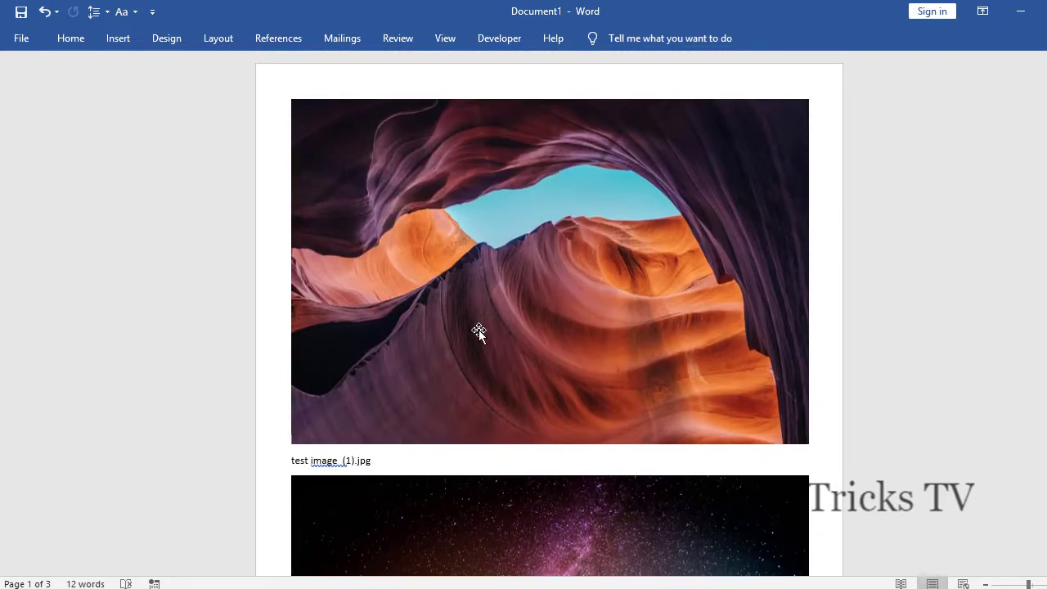
scroll(474, 392, down, 4)
scroll(518, 382, down, 15)
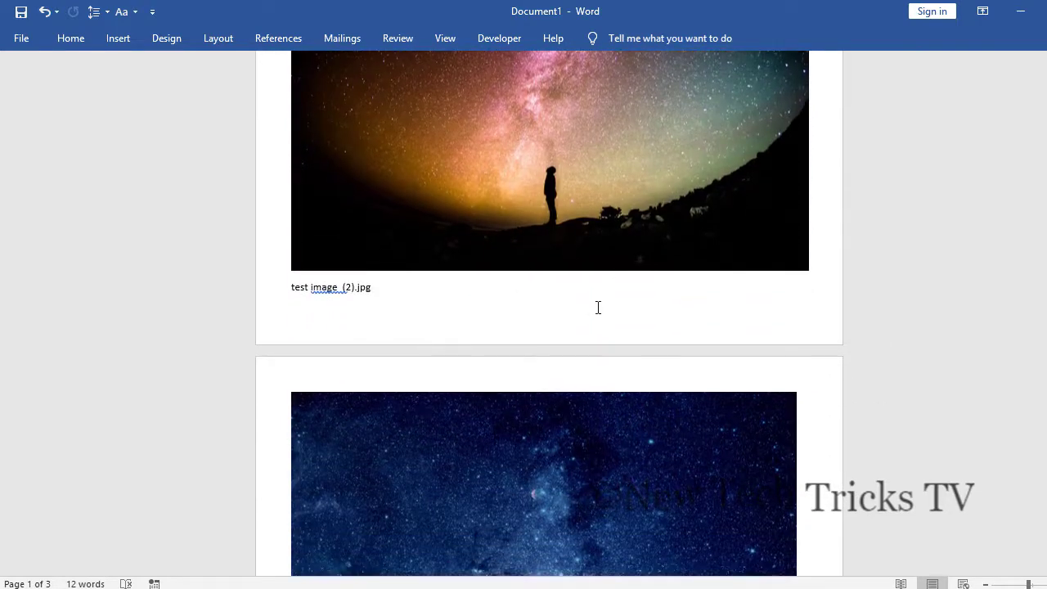
scroll(428, 470, down, 15)
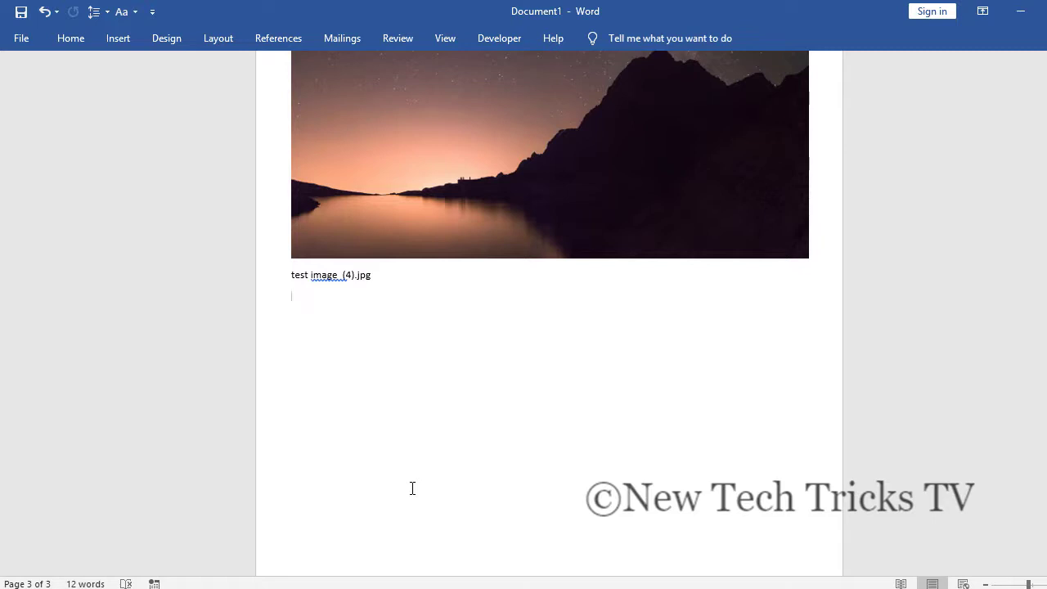
Export the document as a PDF named test image.pdf to the C:\test folder, reviewing the publishing options.
click(31, 43)
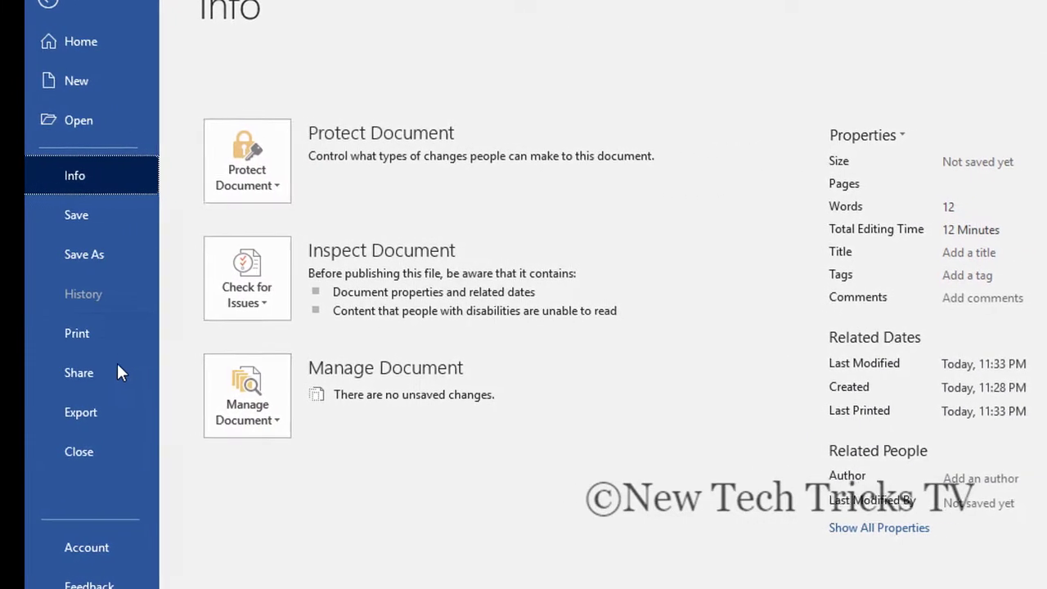
click(110, 411)
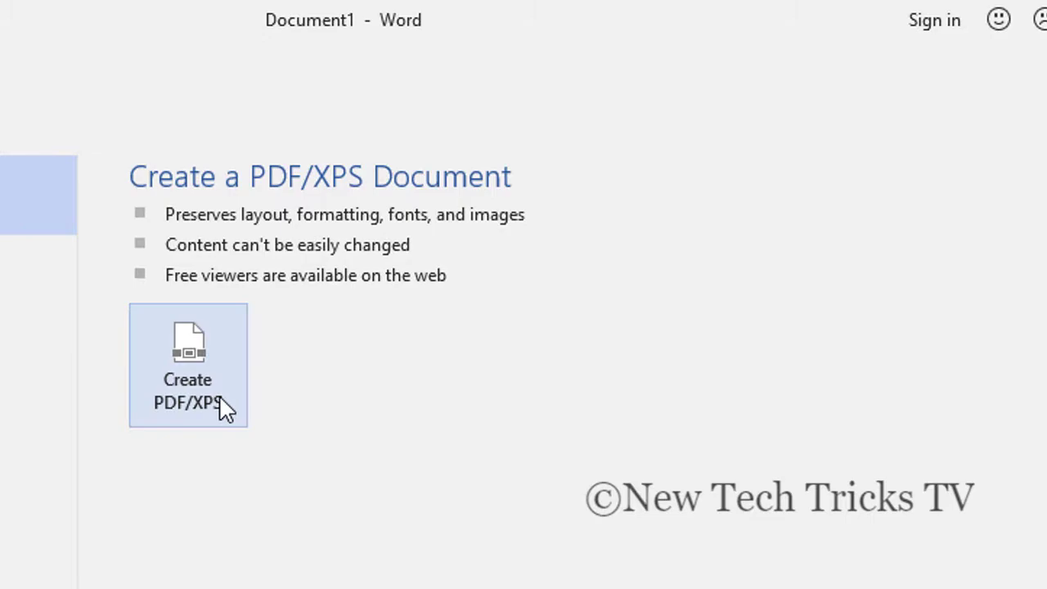
click(223, 390)
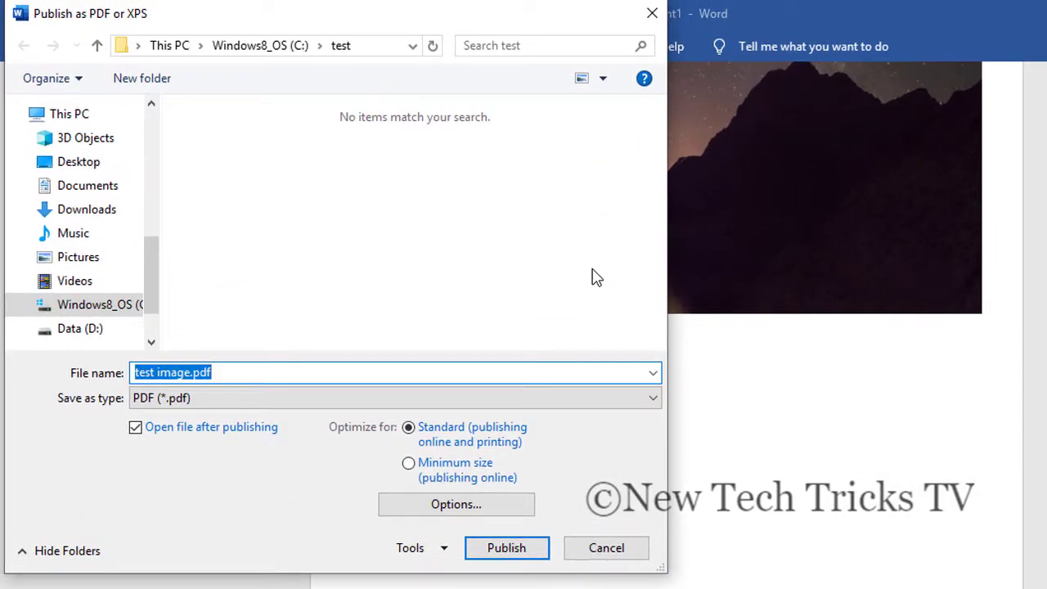
click(501, 507)
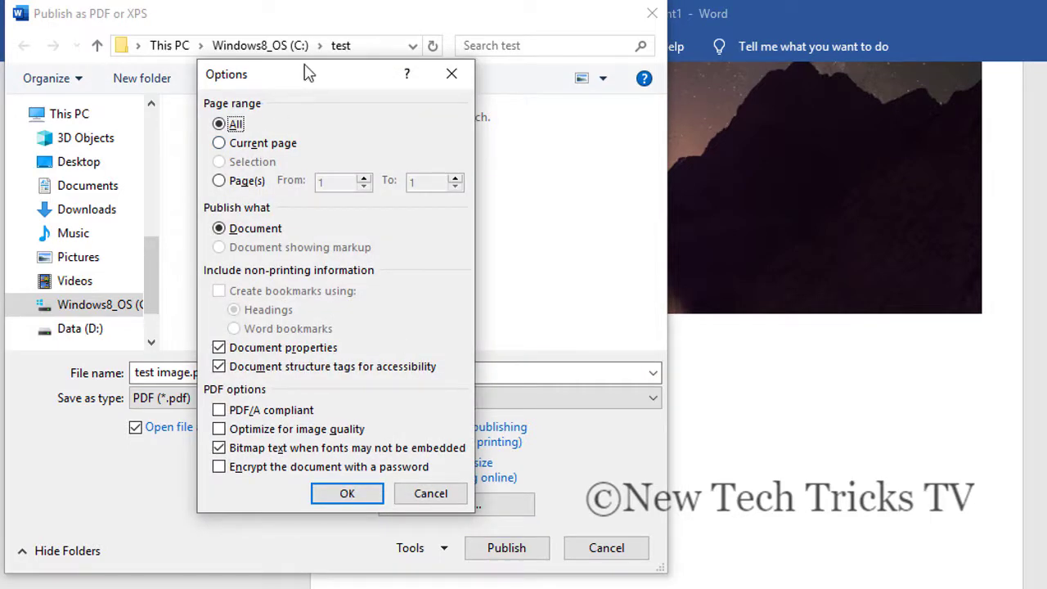
drag(304, 75, 502, 80)
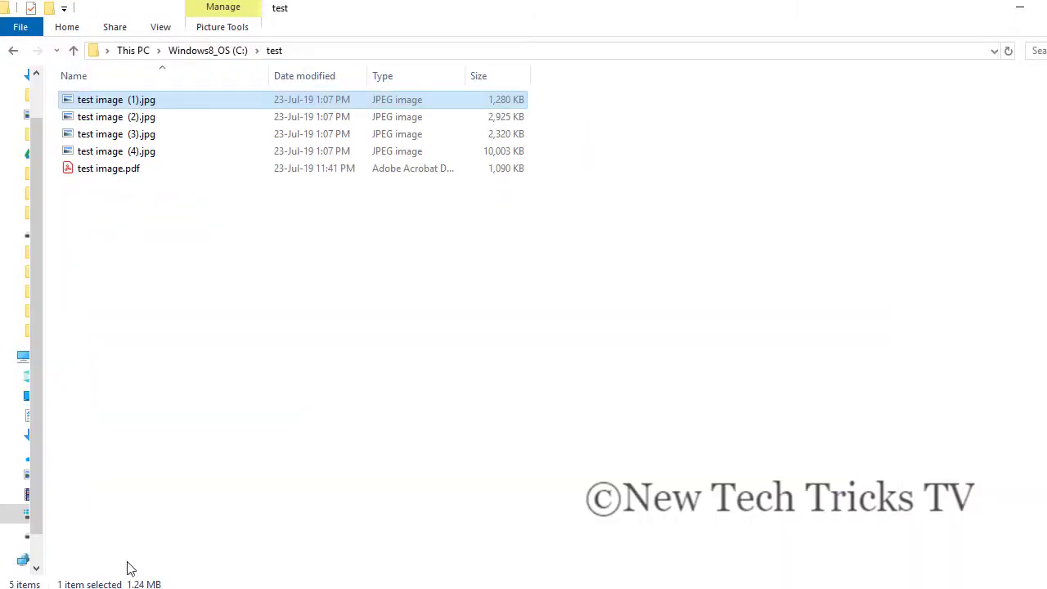
Open test image.pdf from the C:\test folder and examine the pictures and captions on its pages.
click(212, 318)
click(152, 169)
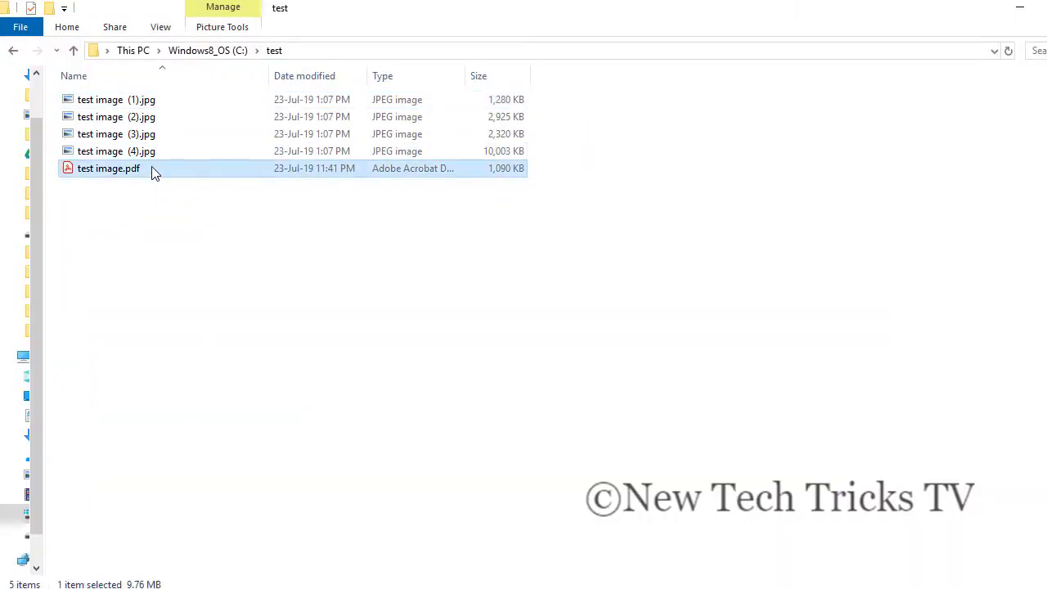
double_click(205, 164)
scroll(323, 324, down, 4)
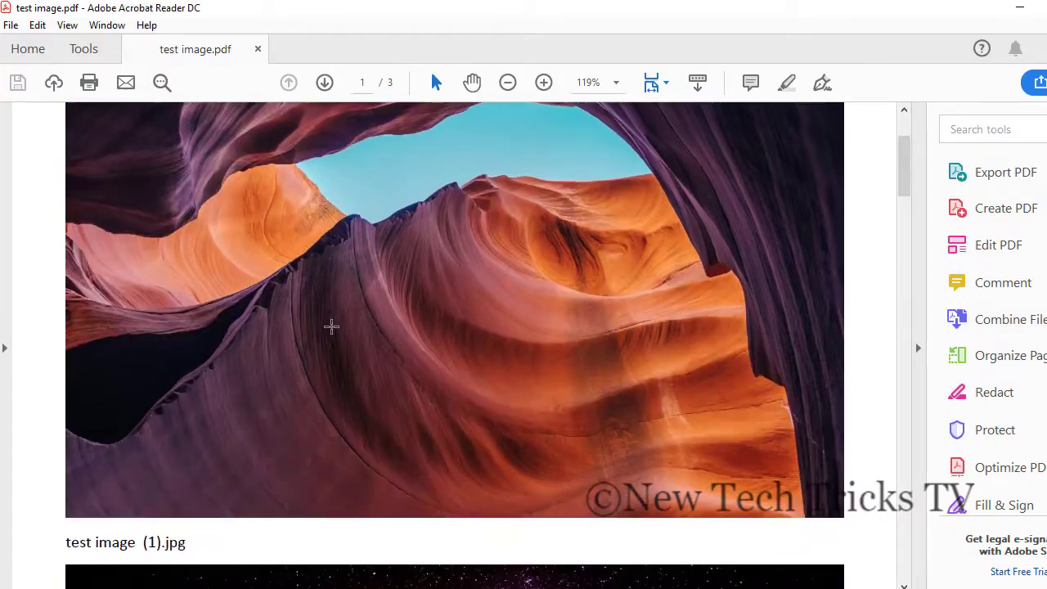
scroll(341, 330, up, 1)
scroll(346, 327, down, 1)
scroll(341, 335, down, 15)
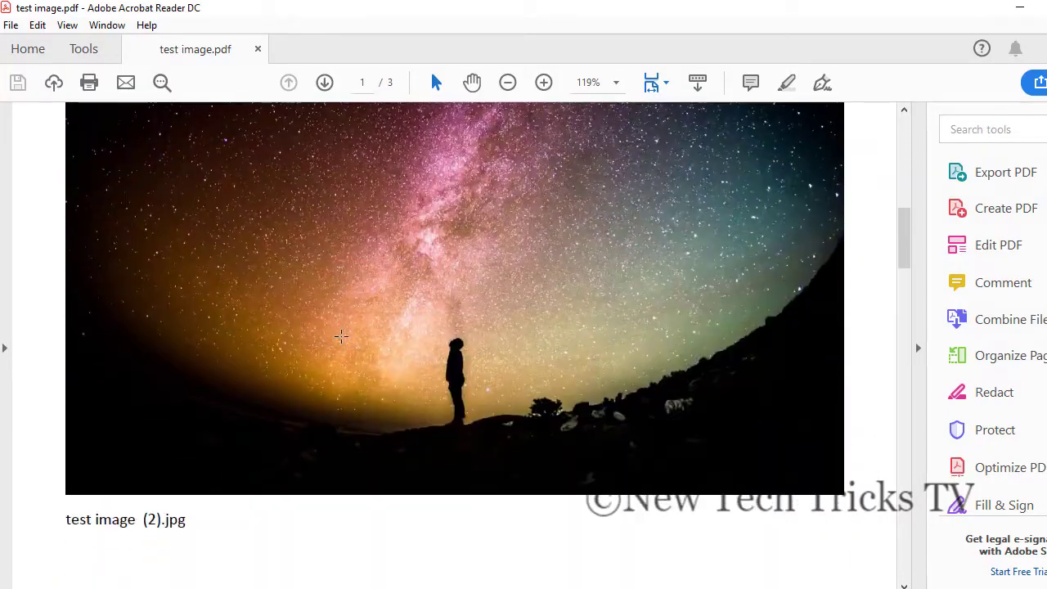
scroll(344, 372, down, 18)
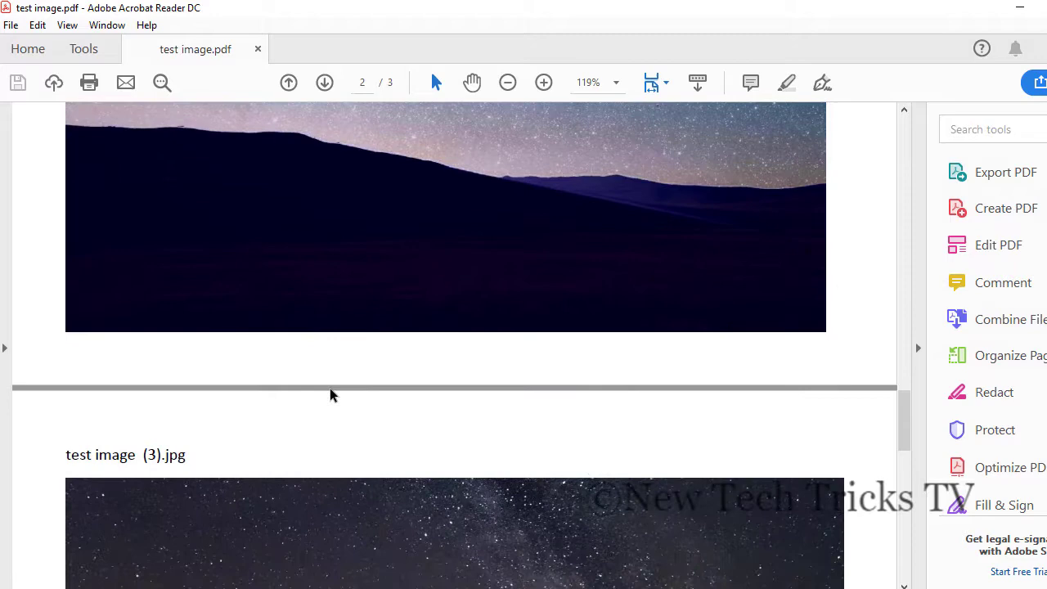
scroll(392, 352, up, 3)
scroll(352, 347, up, 1)
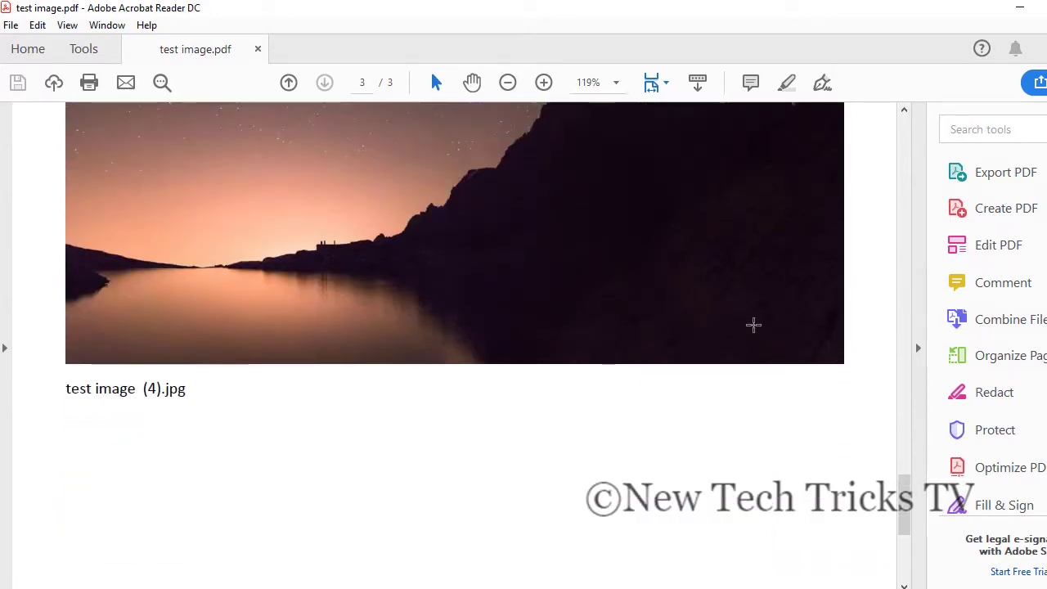